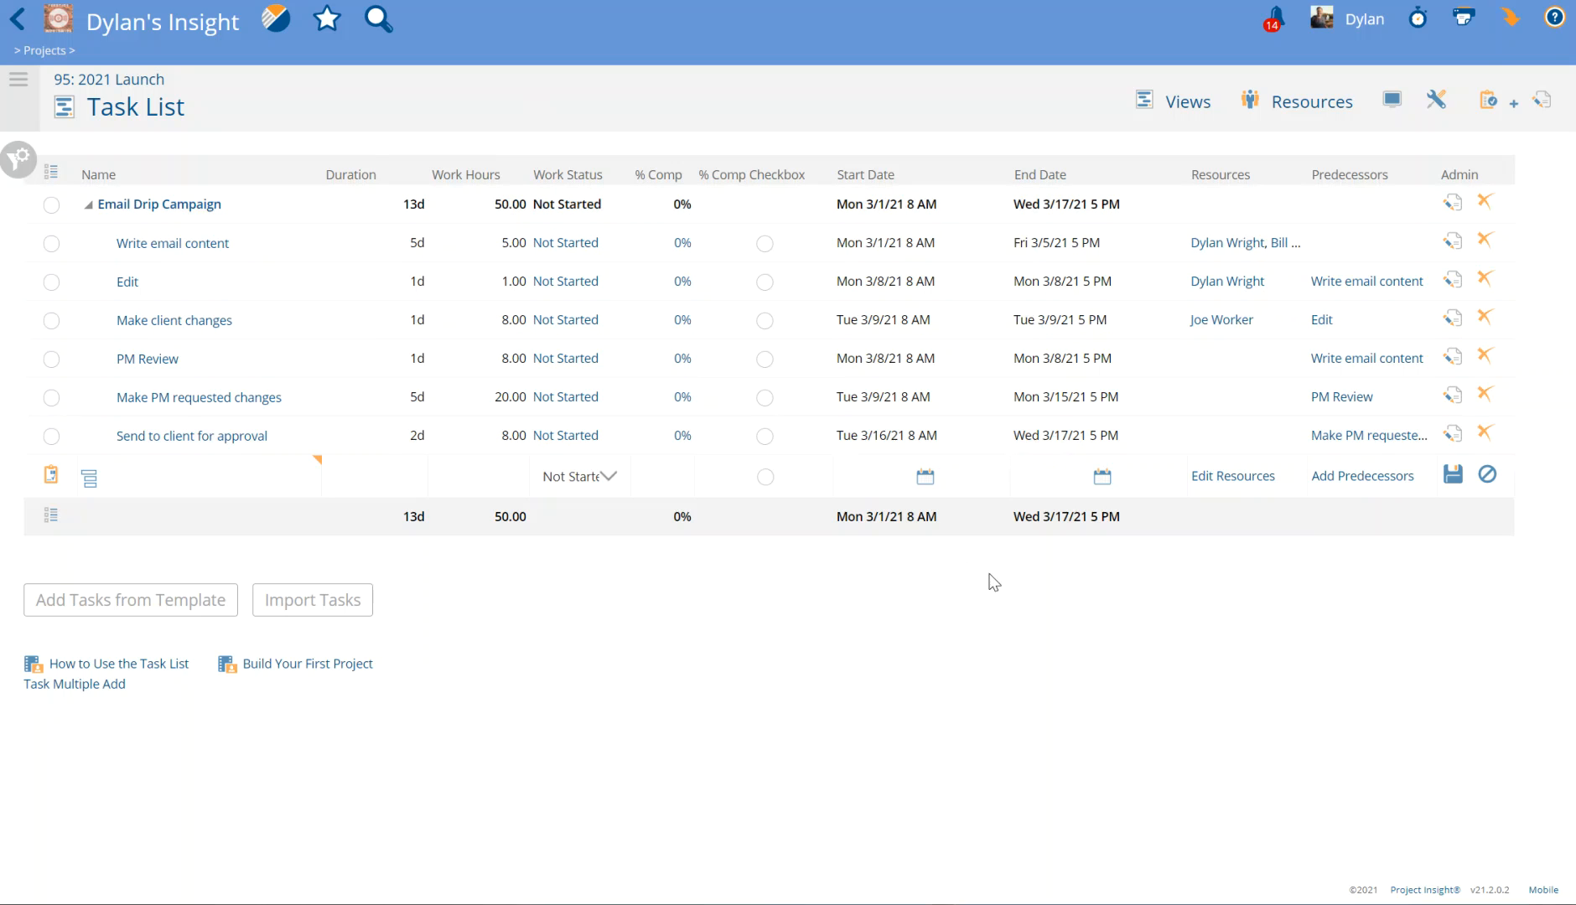
- Switch to Calculator and multiply the Email Drip Campaign's 50 work hours by 0.25
click(1090, 904)
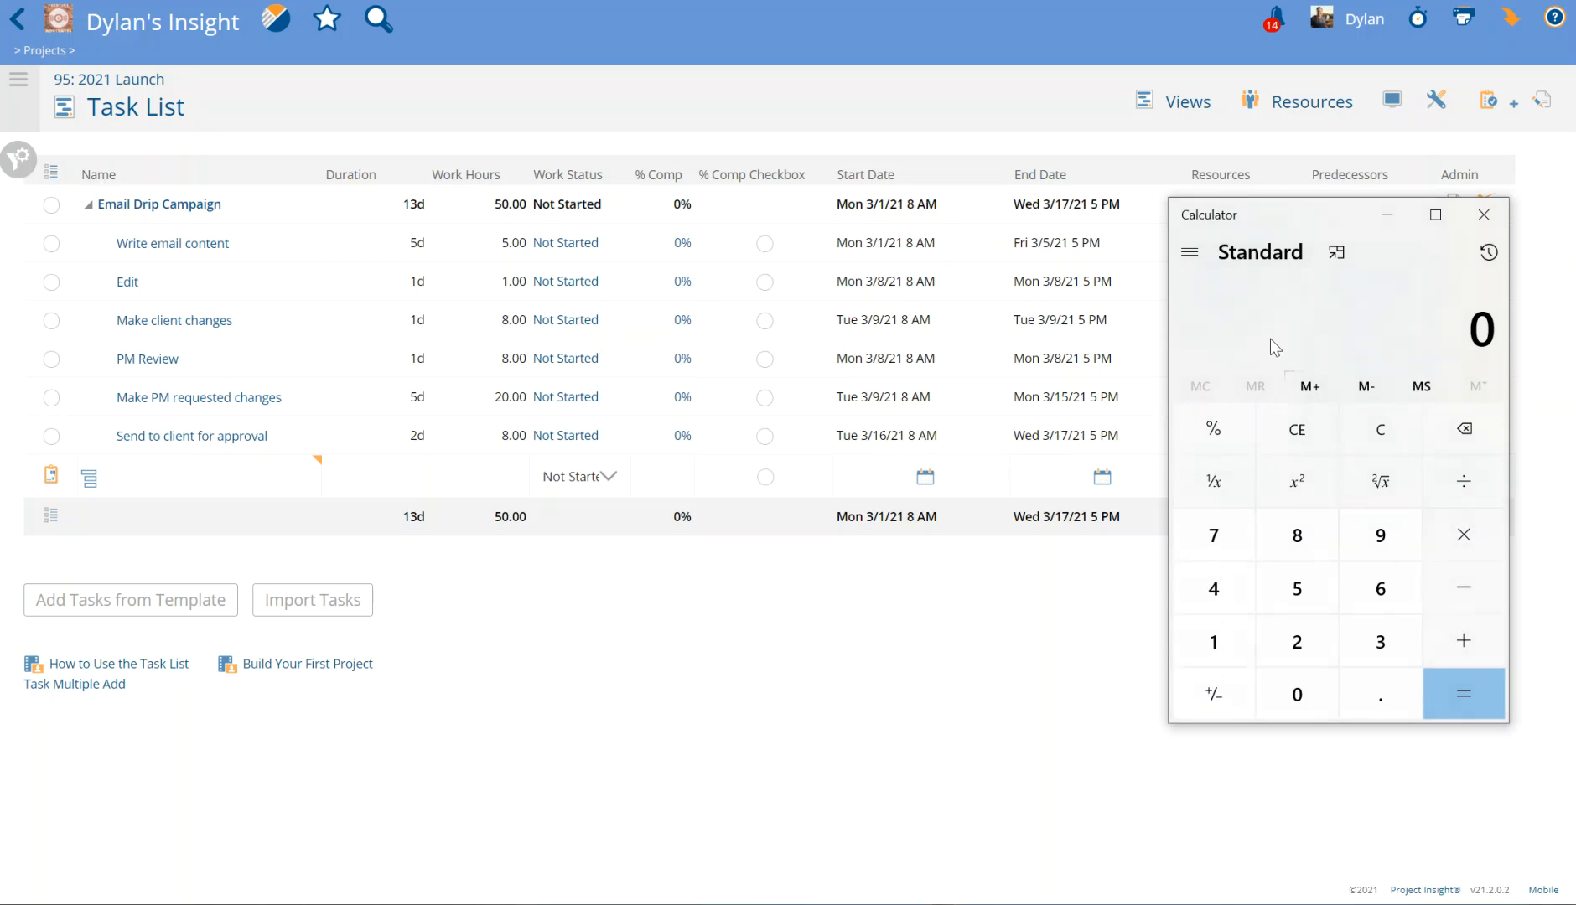
click(1300, 591)
click(1310, 696)
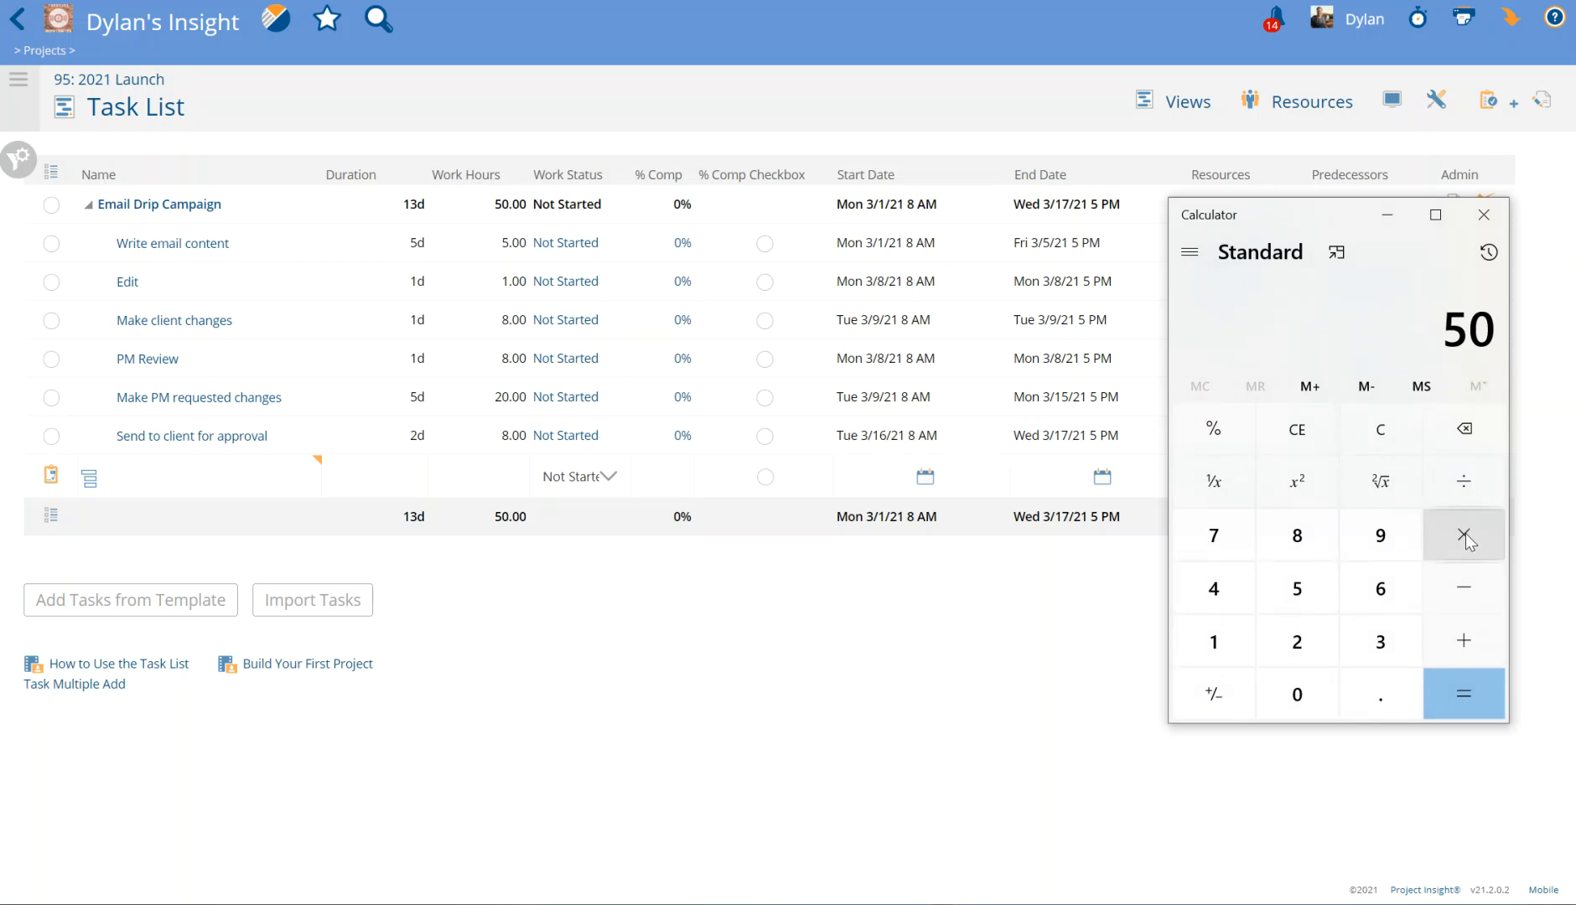
click(1469, 541)
click(1374, 692)
click(1299, 644)
click(1298, 592)
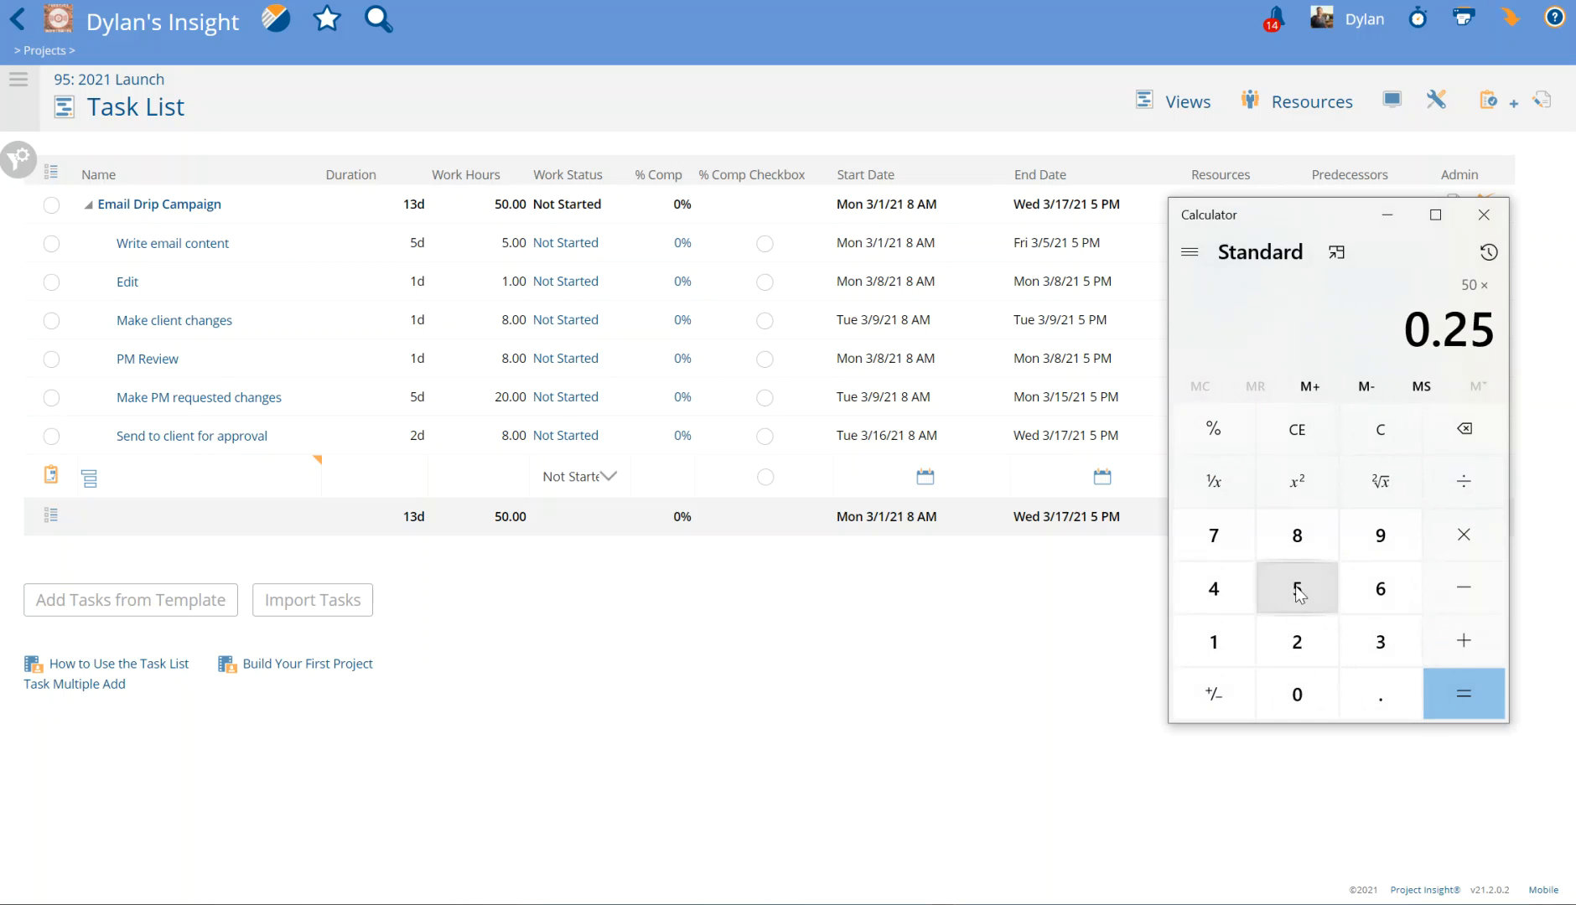
click(1458, 710)
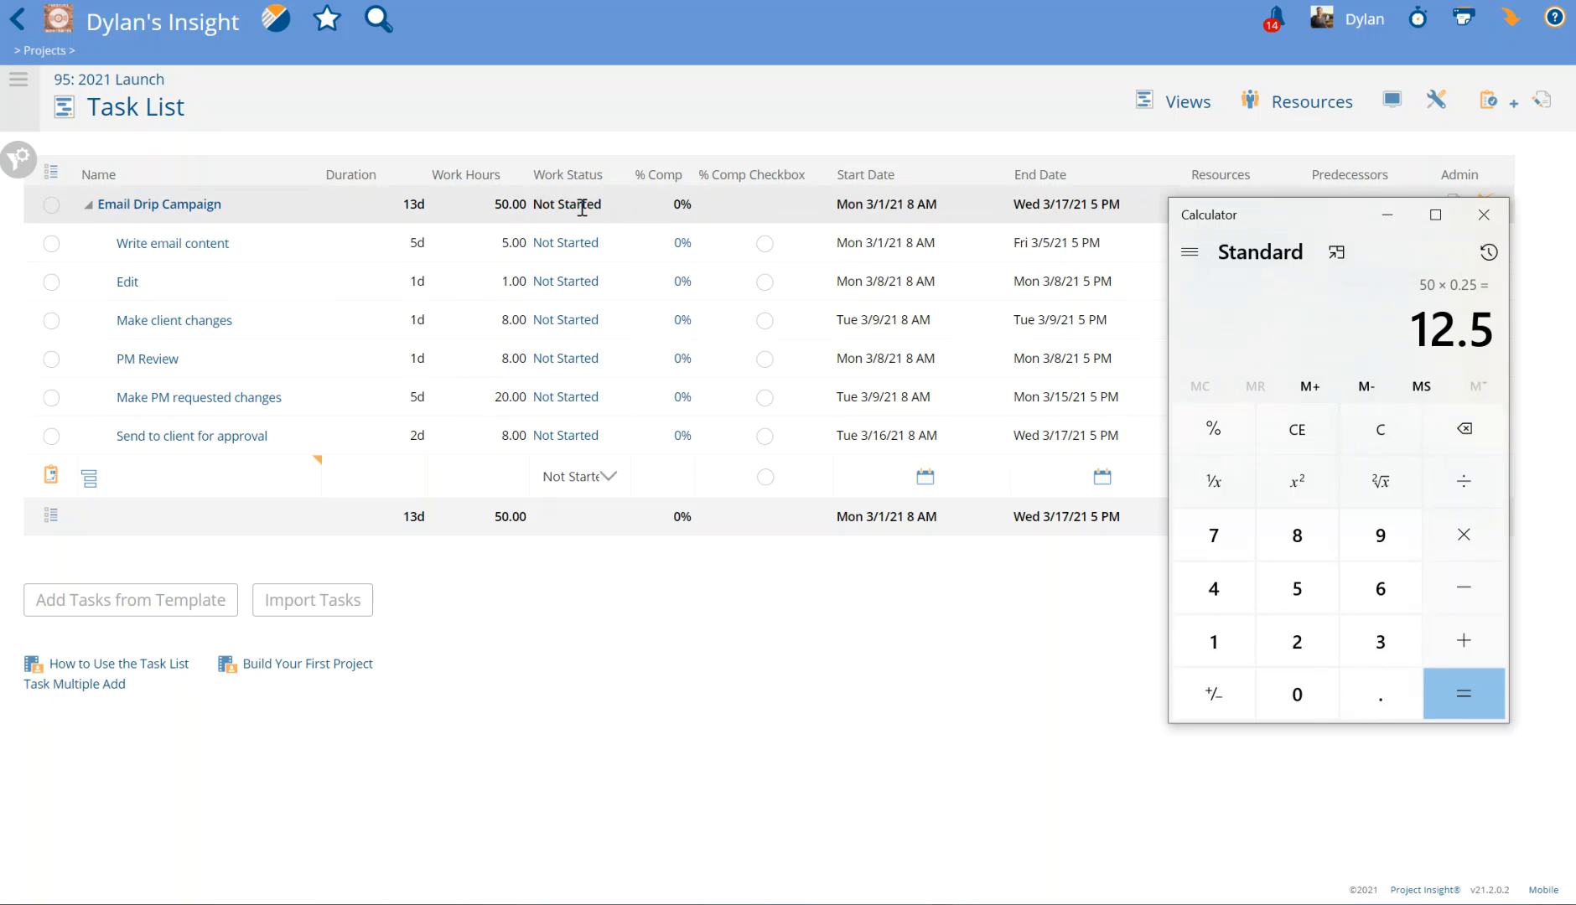
- Clear the calculation, multiply the 50 work hours by 0.5, and minimize Calculator
key(Escape)
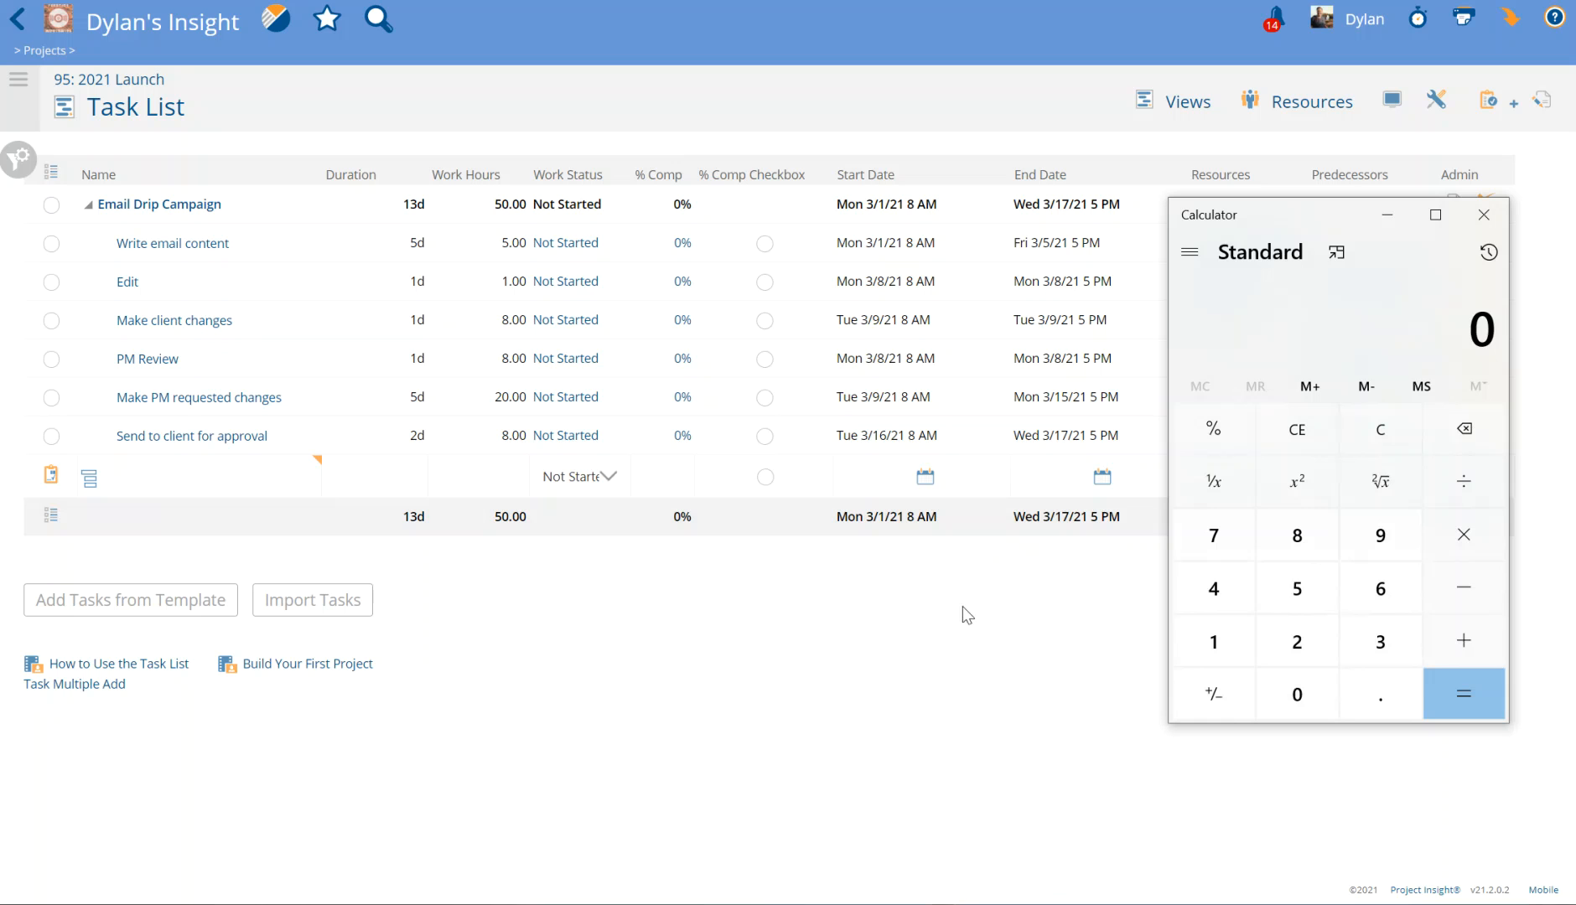
click(1316, 605)
click(1297, 696)
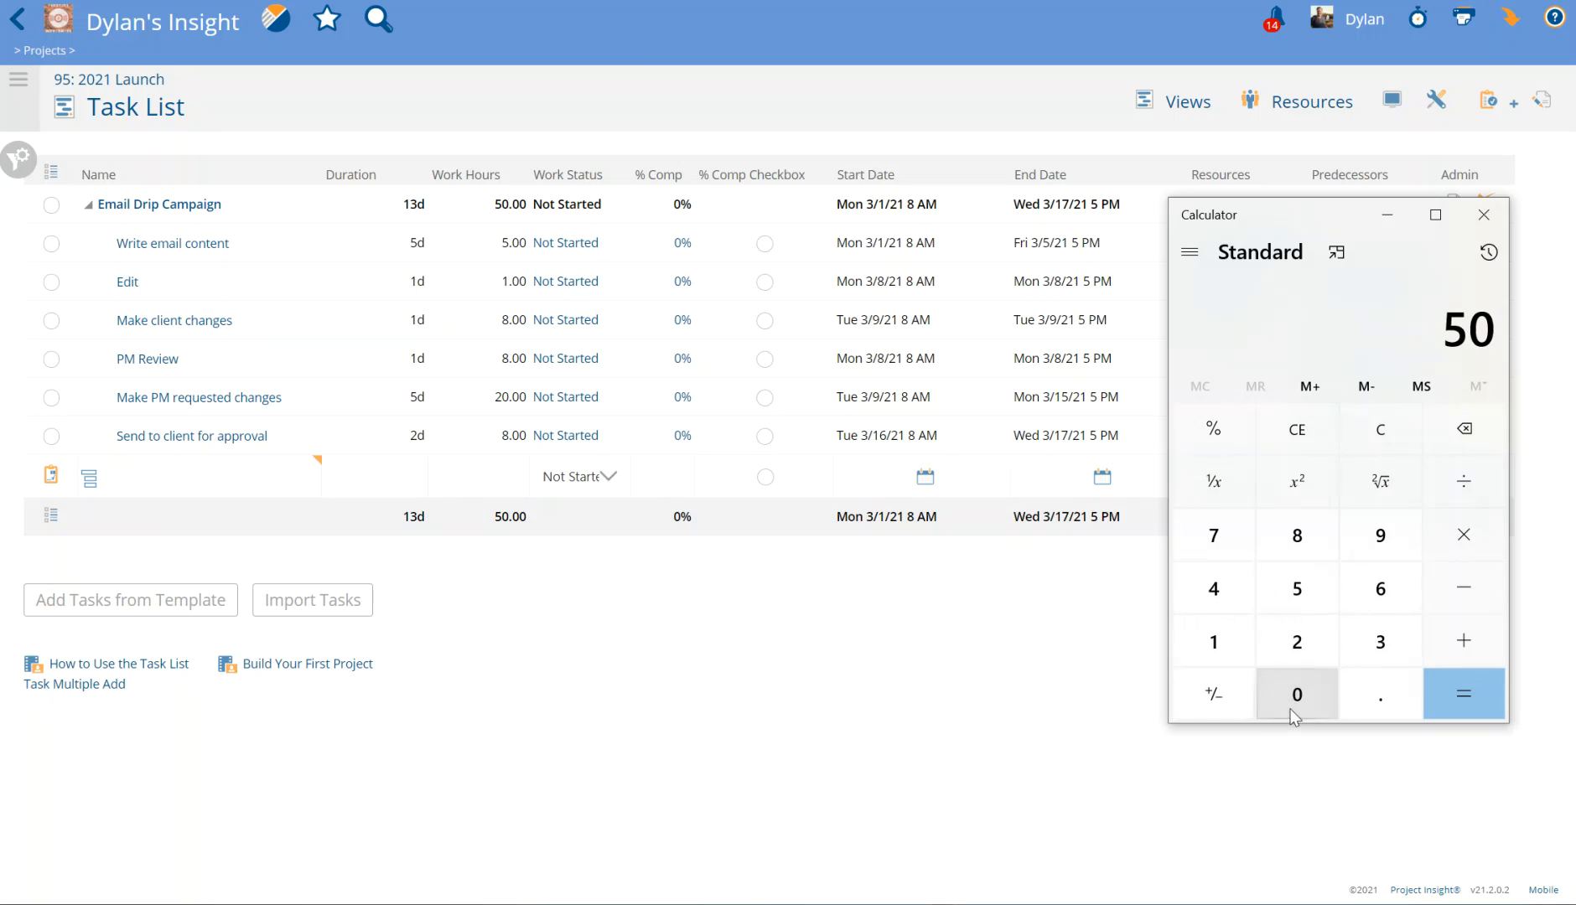
click(1476, 537)
click(1371, 696)
click(1297, 588)
click(1463, 710)
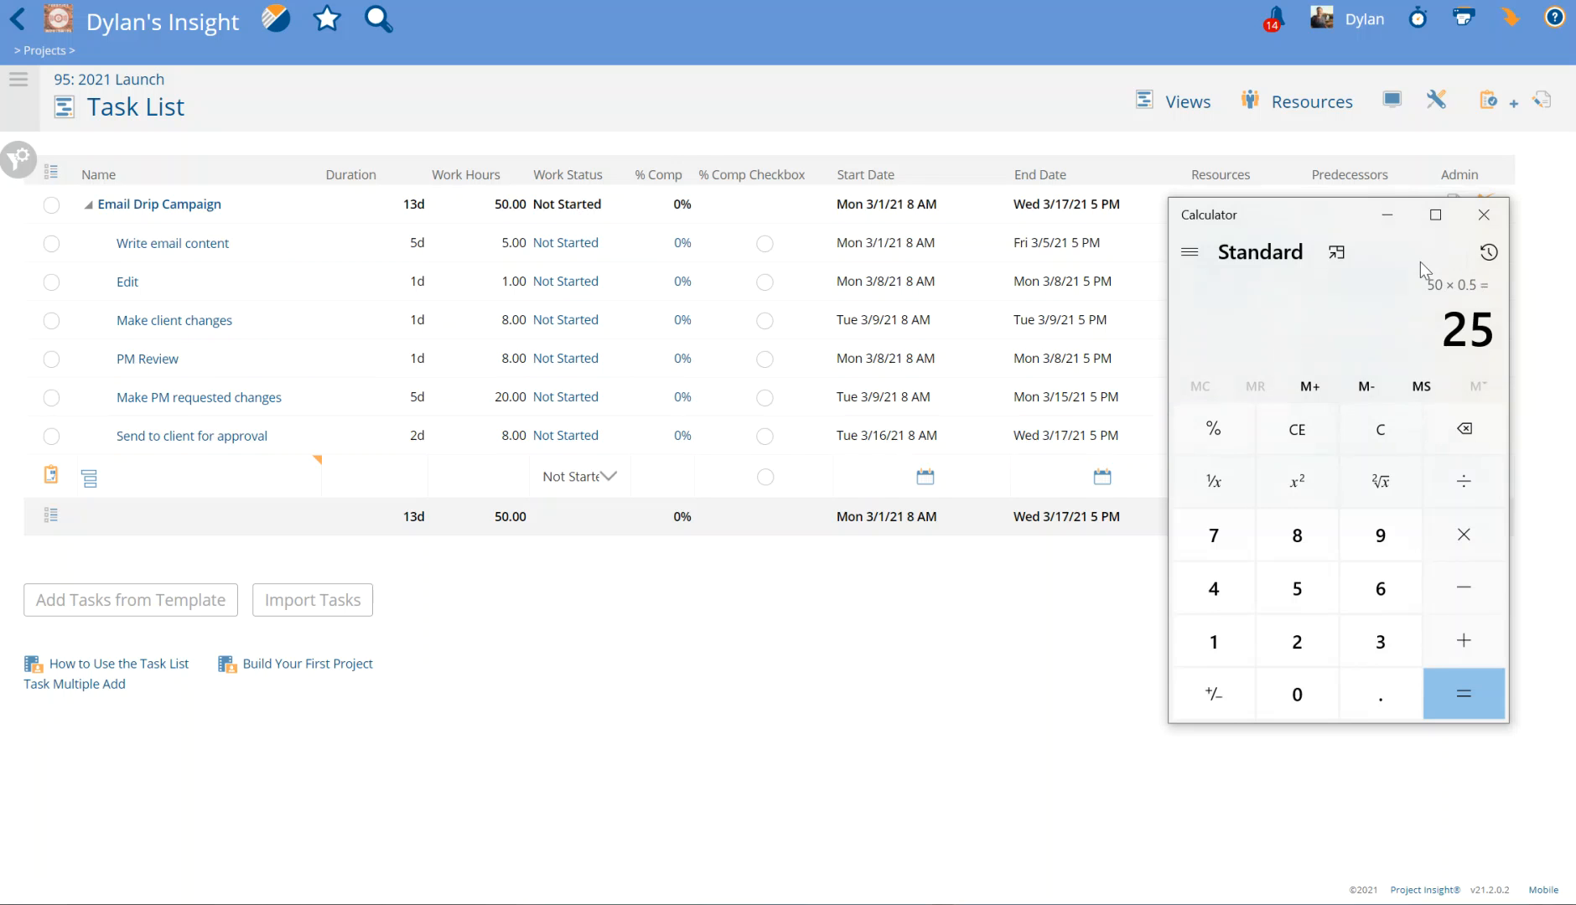
click(1384, 216)
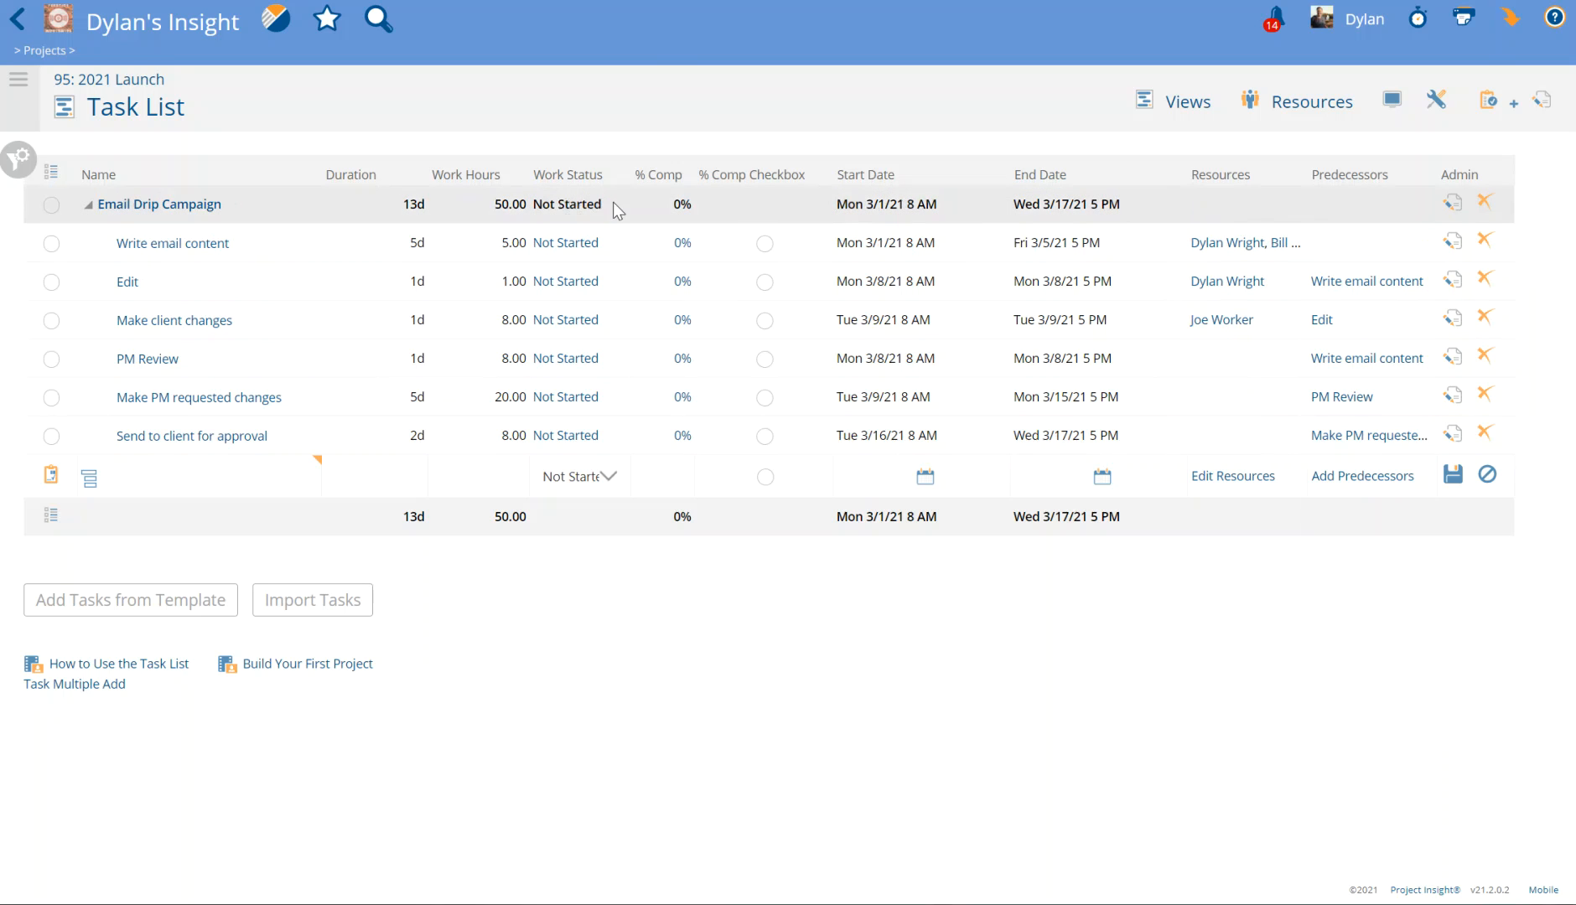
- Mark the Write email content, Edit, Make client changes and PM Review tasks as complete
click(766, 245)
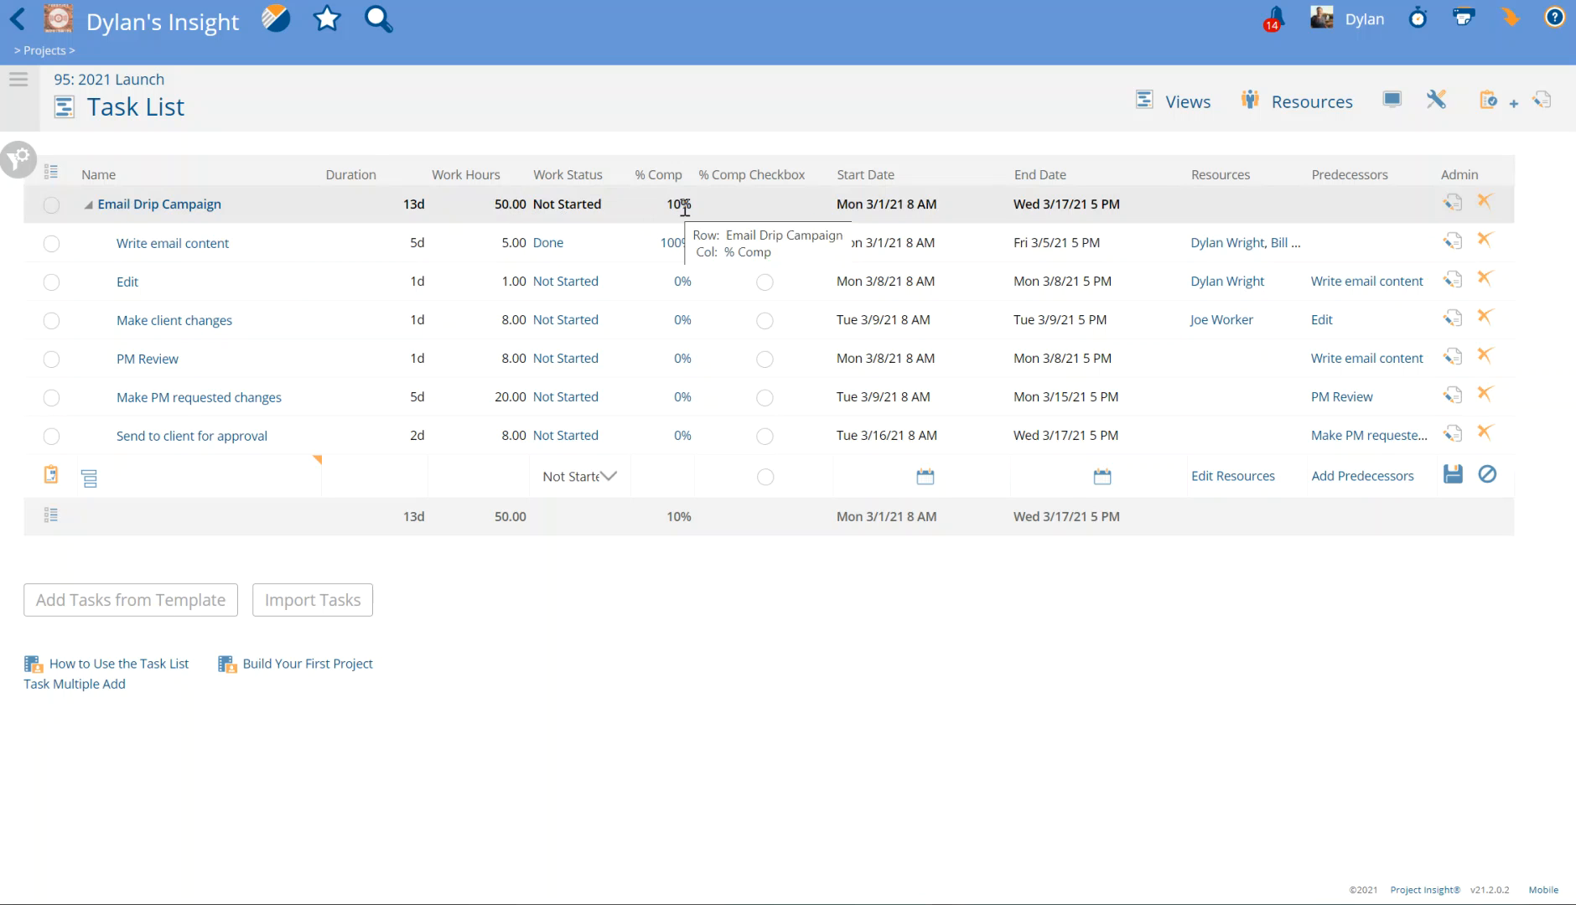
click(765, 283)
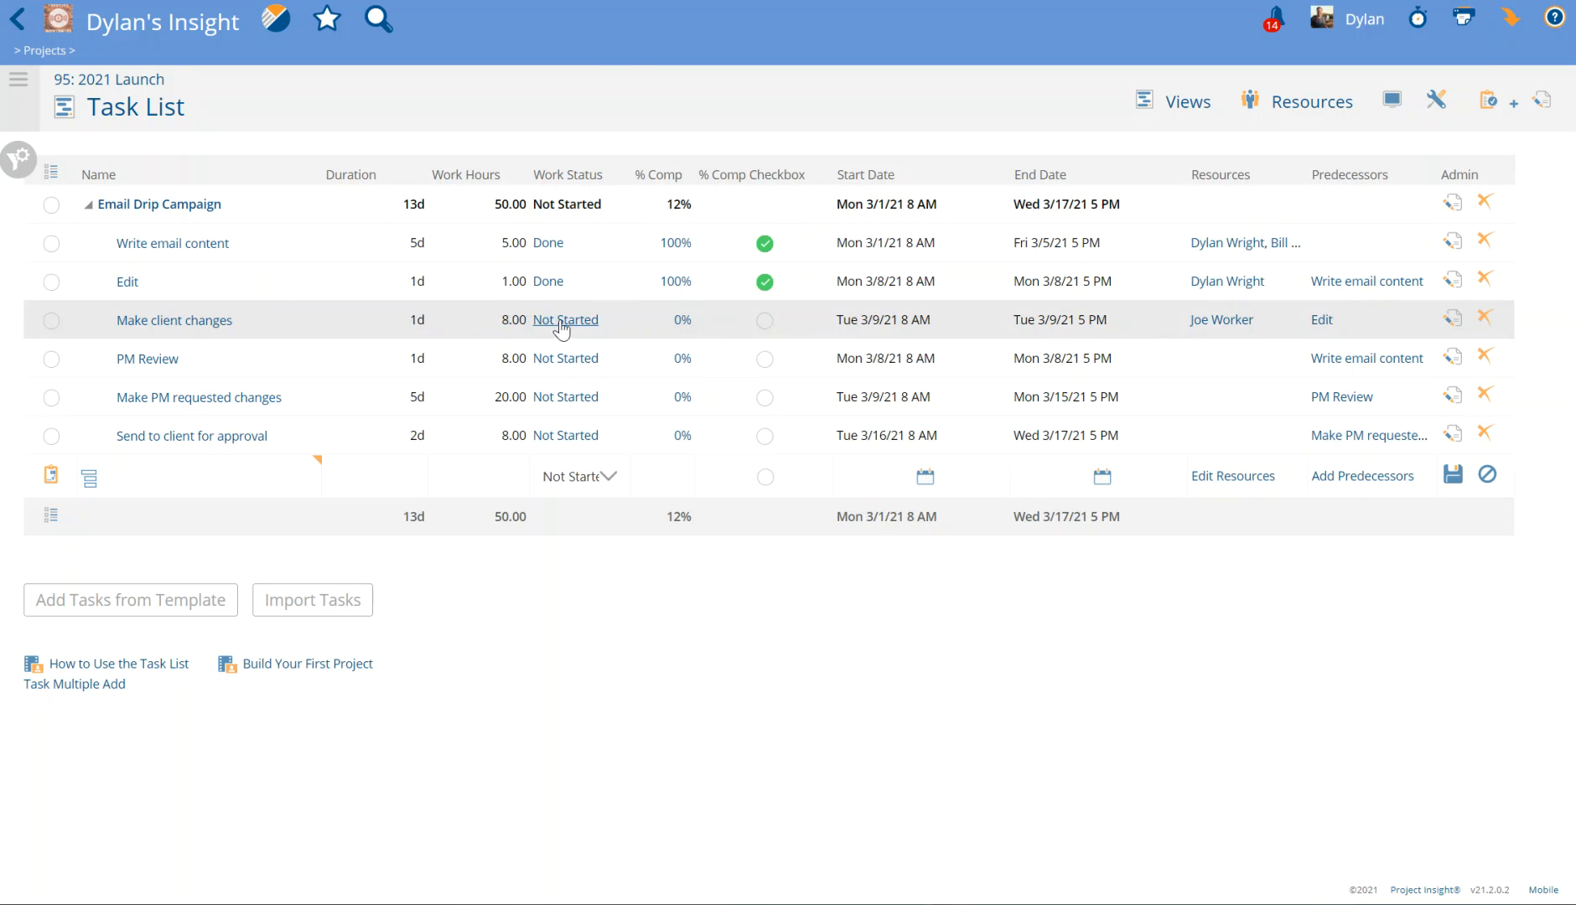
click(765, 321)
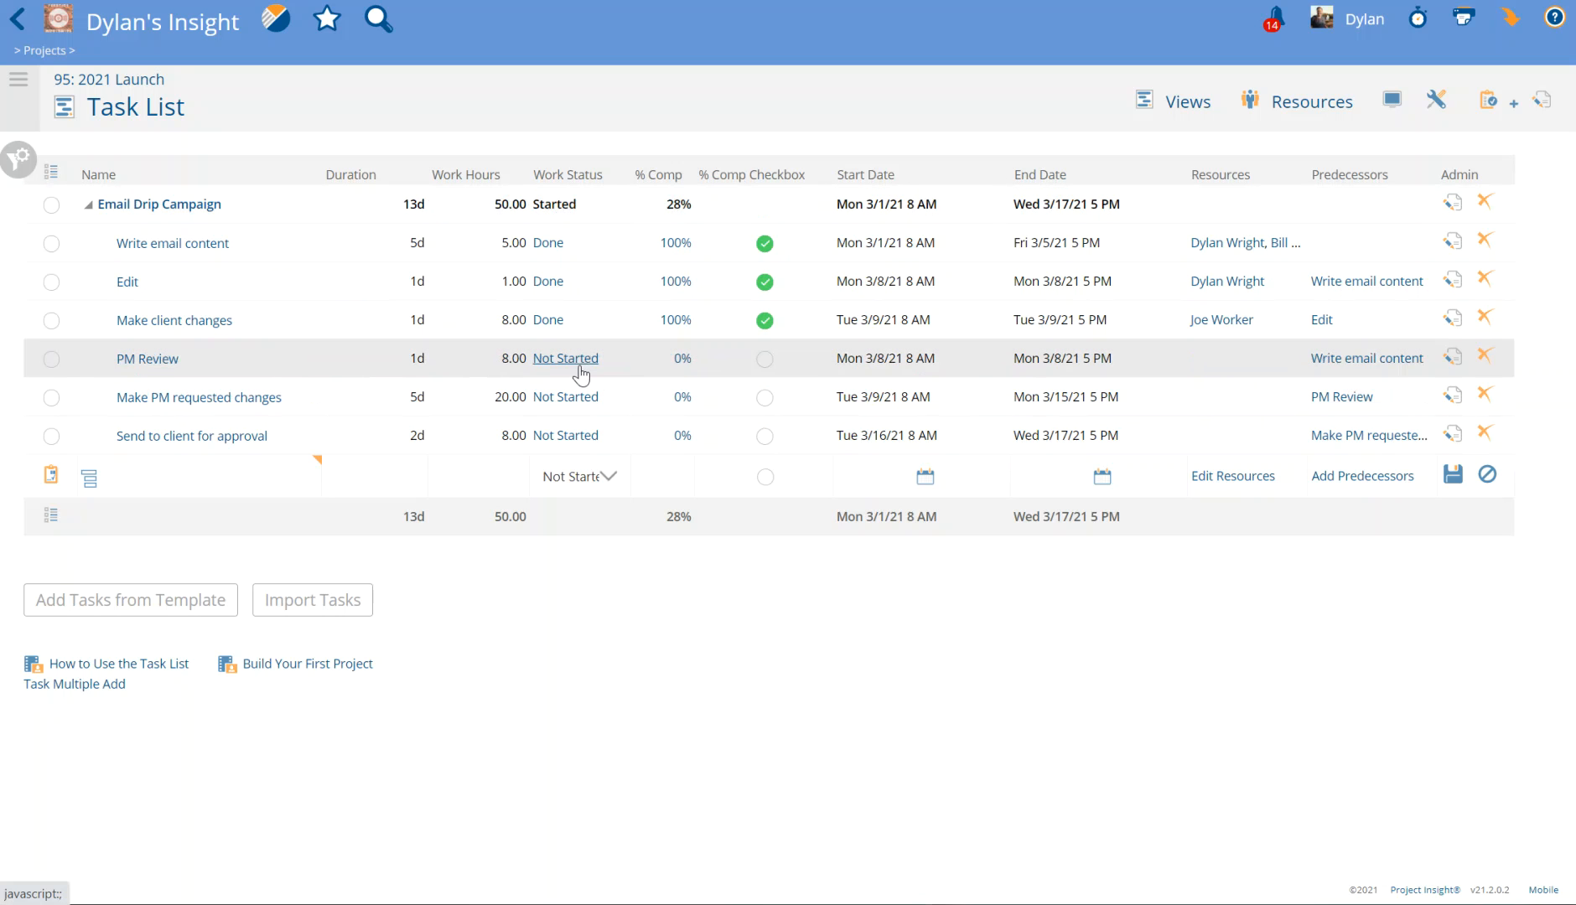
click(764, 358)
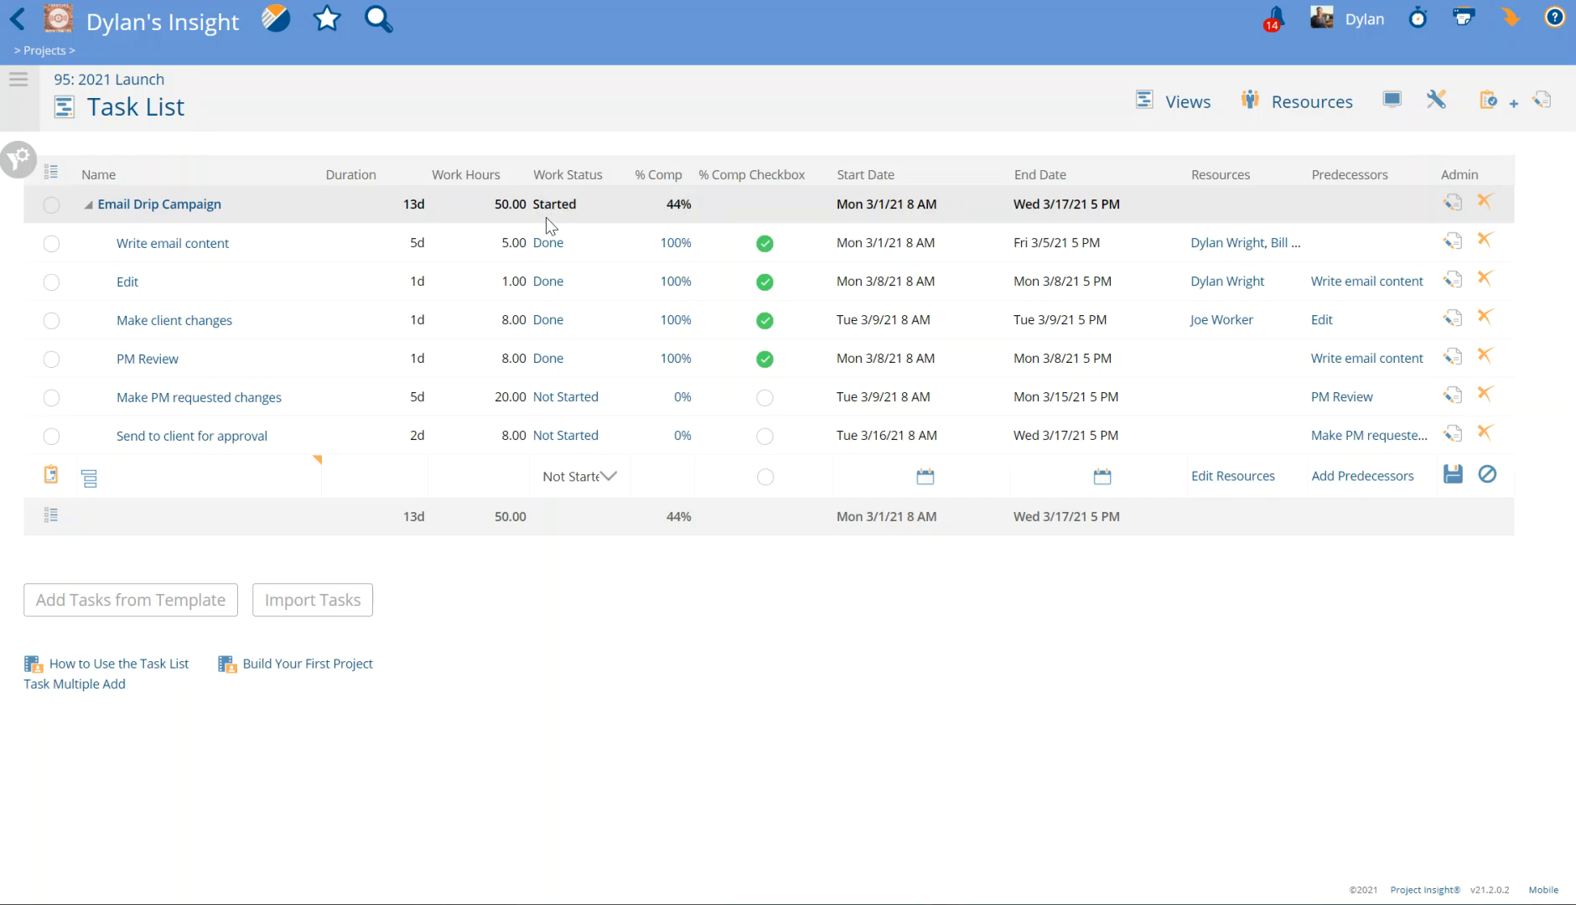
- Set the work status of the Send to client for approval task to Started and save it
click(549, 436)
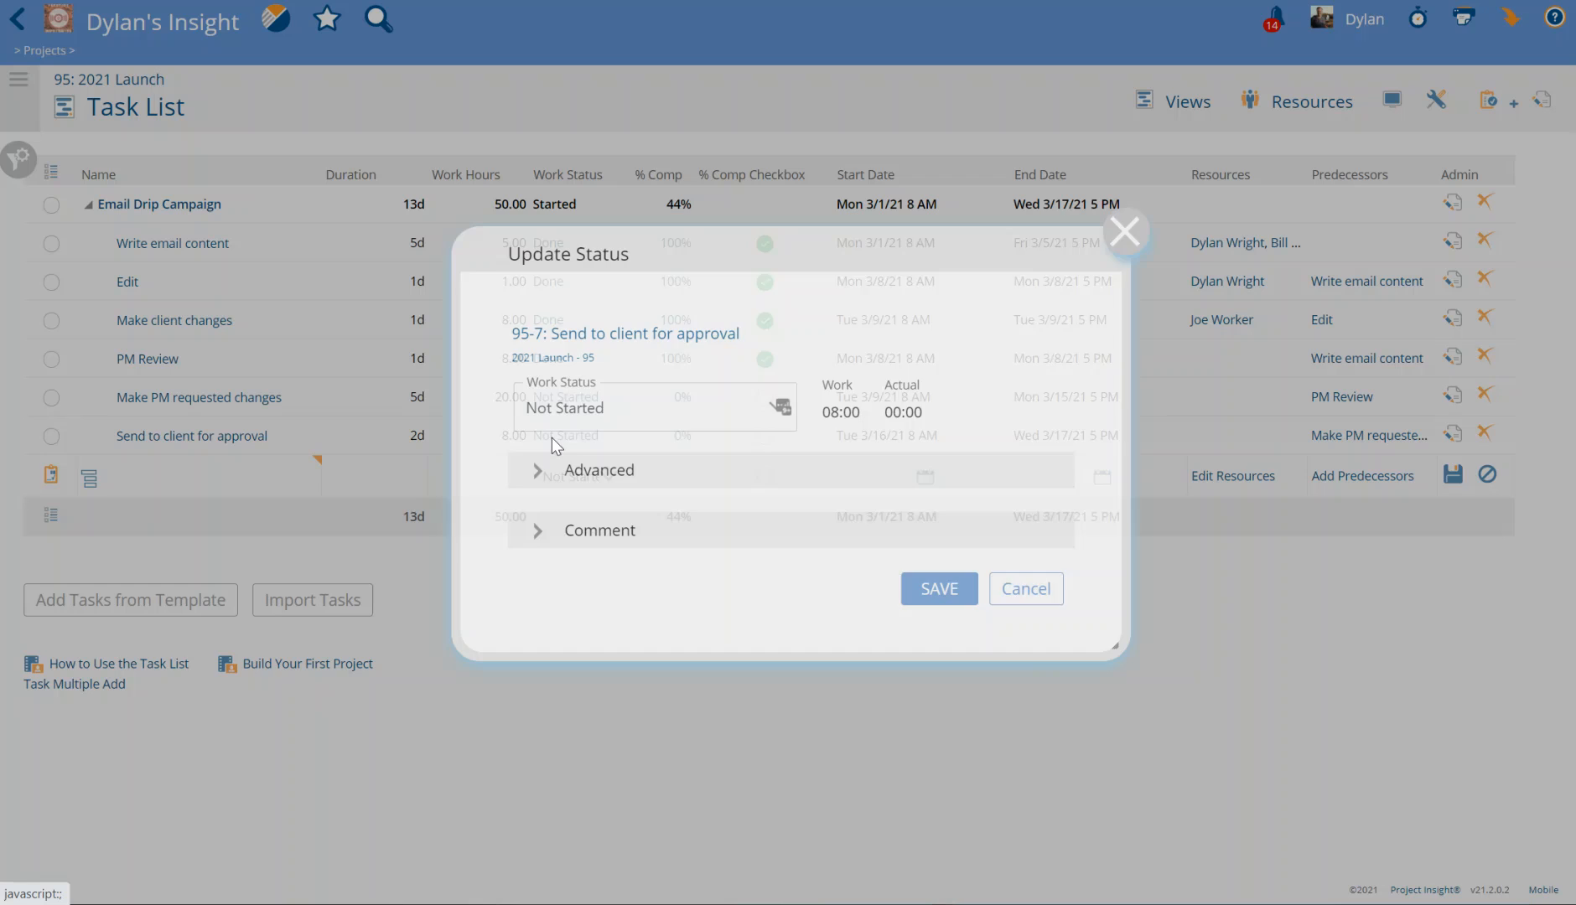
click(584, 413)
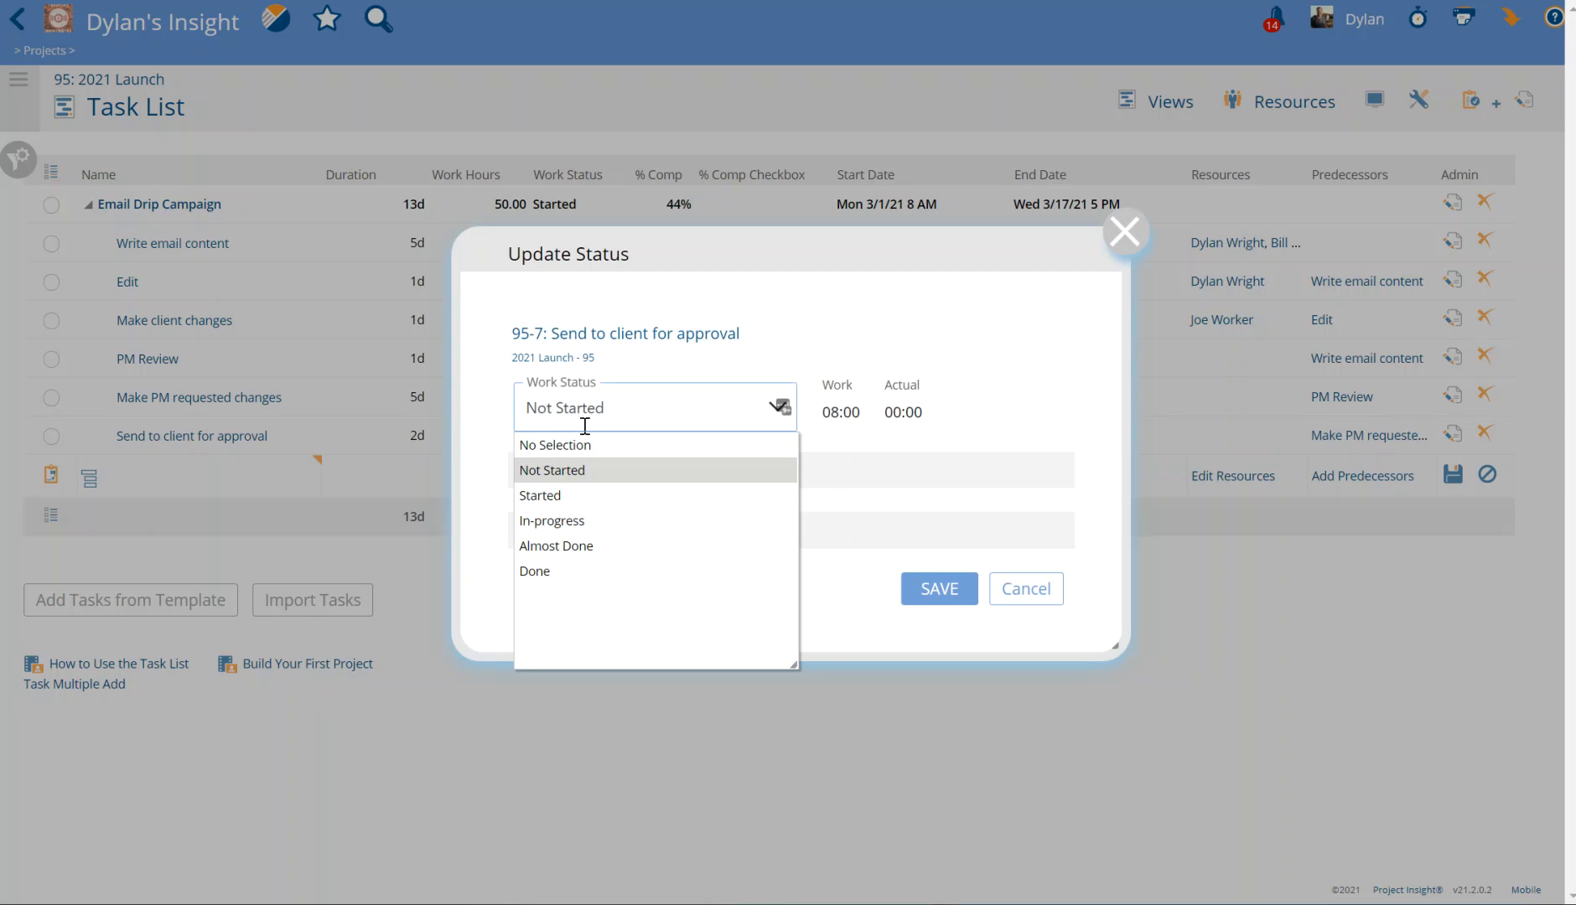
click(537, 497)
click(943, 591)
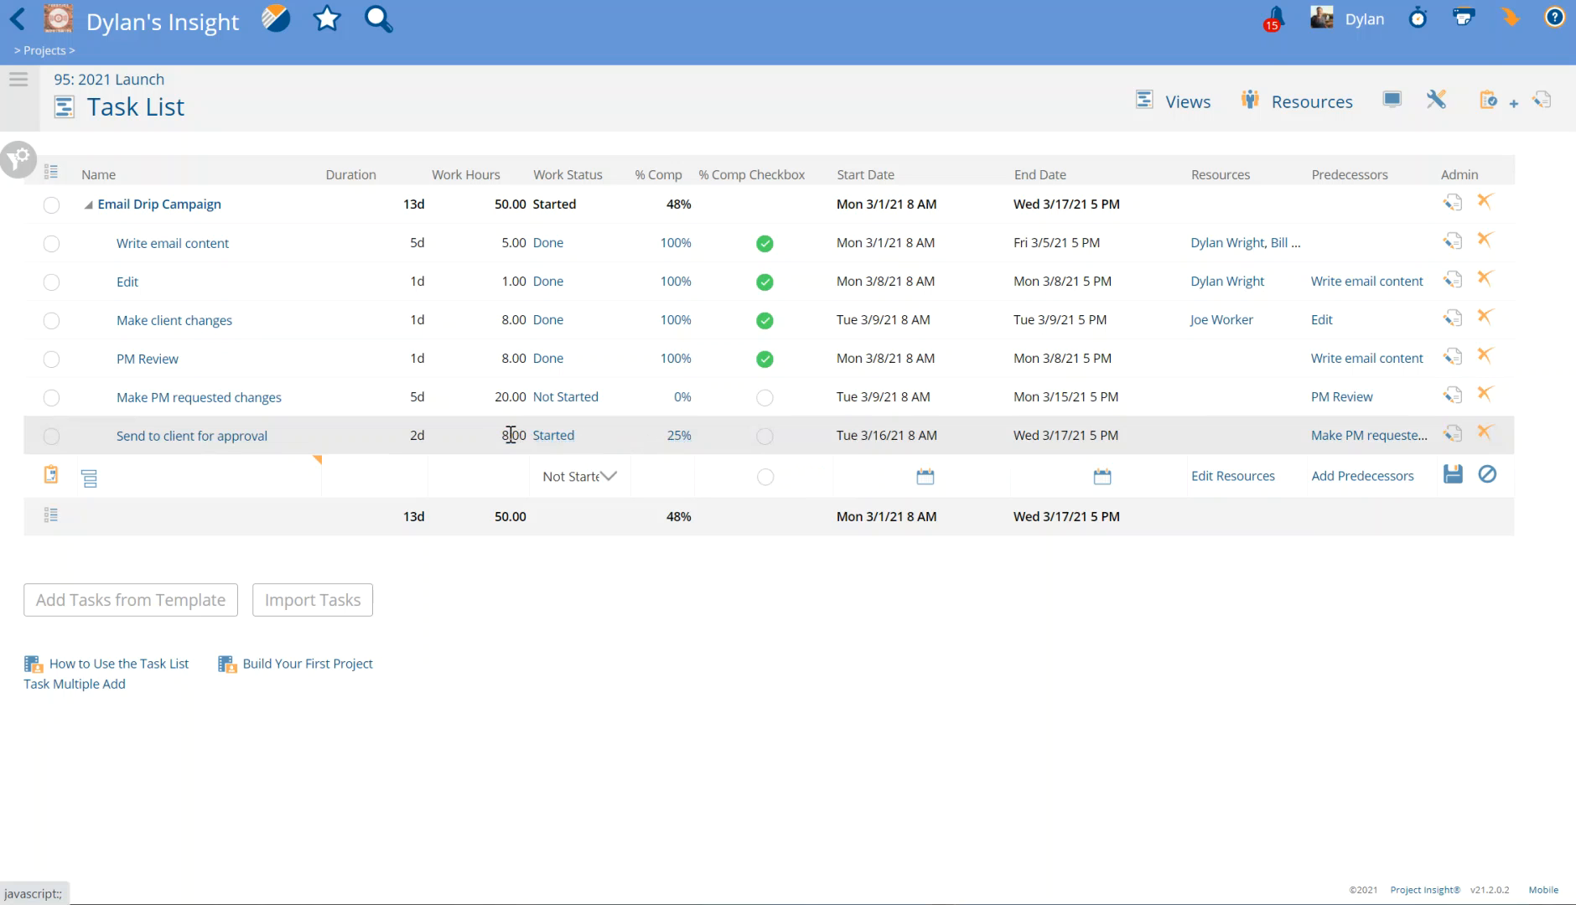
- Switch to Calculator and multiply the Send to client for approval task's 8 work hours by 0.25
click(1231, 904)
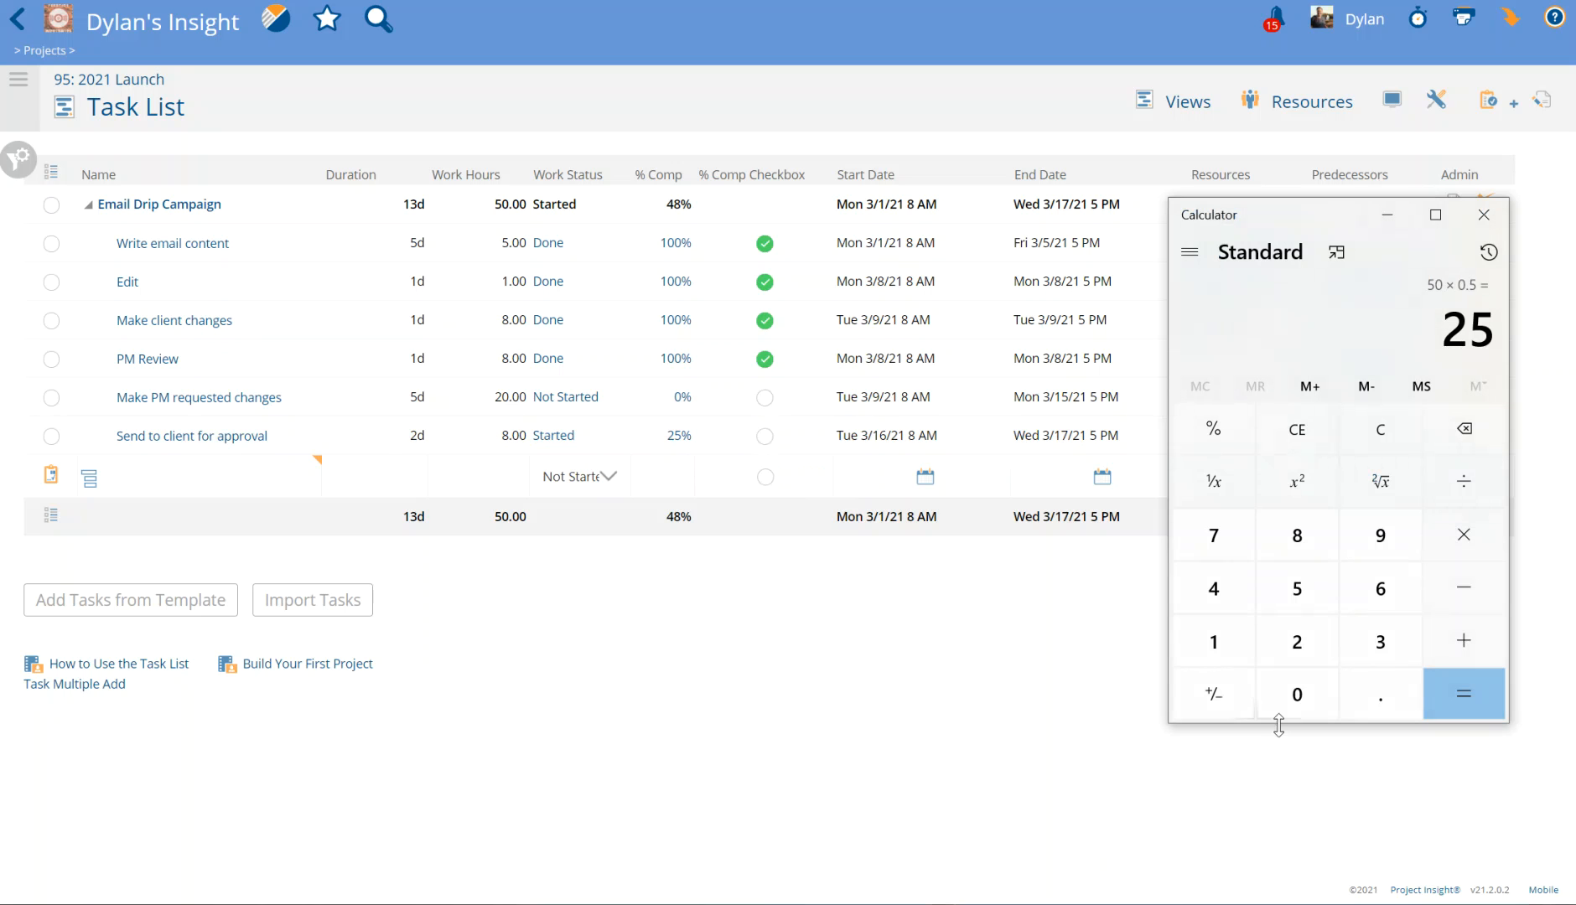
click(1375, 431)
click(1303, 524)
click(1467, 541)
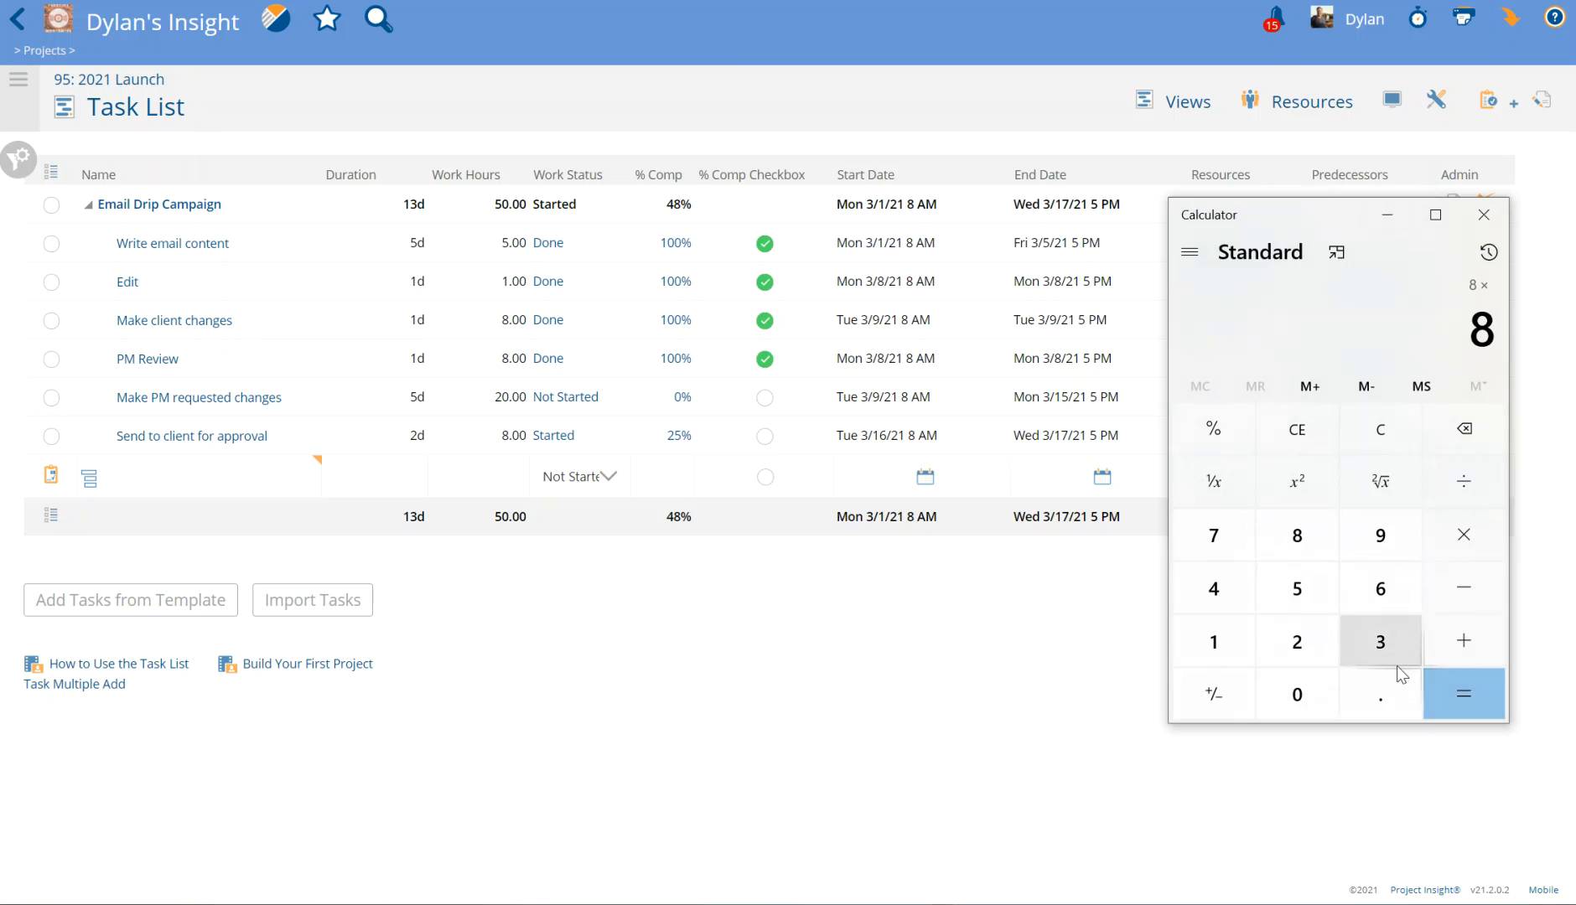
click(1385, 687)
click(1301, 633)
click(1297, 591)
click(1458, 694)
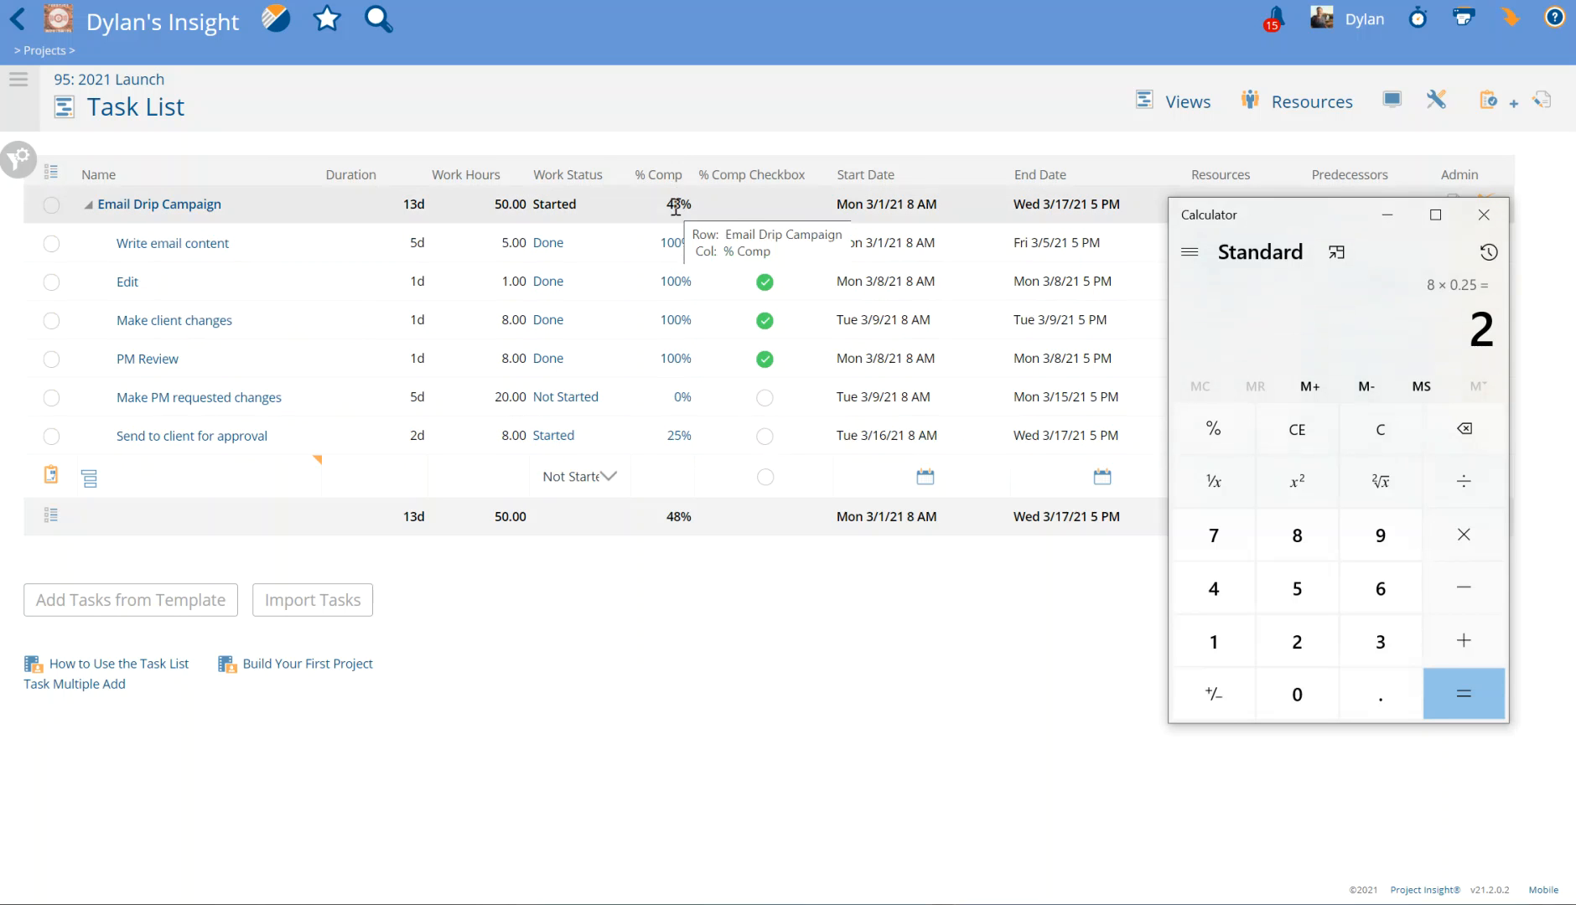
- Return to the task list and mark the Send to client for approval task as complete
click(764, 437)
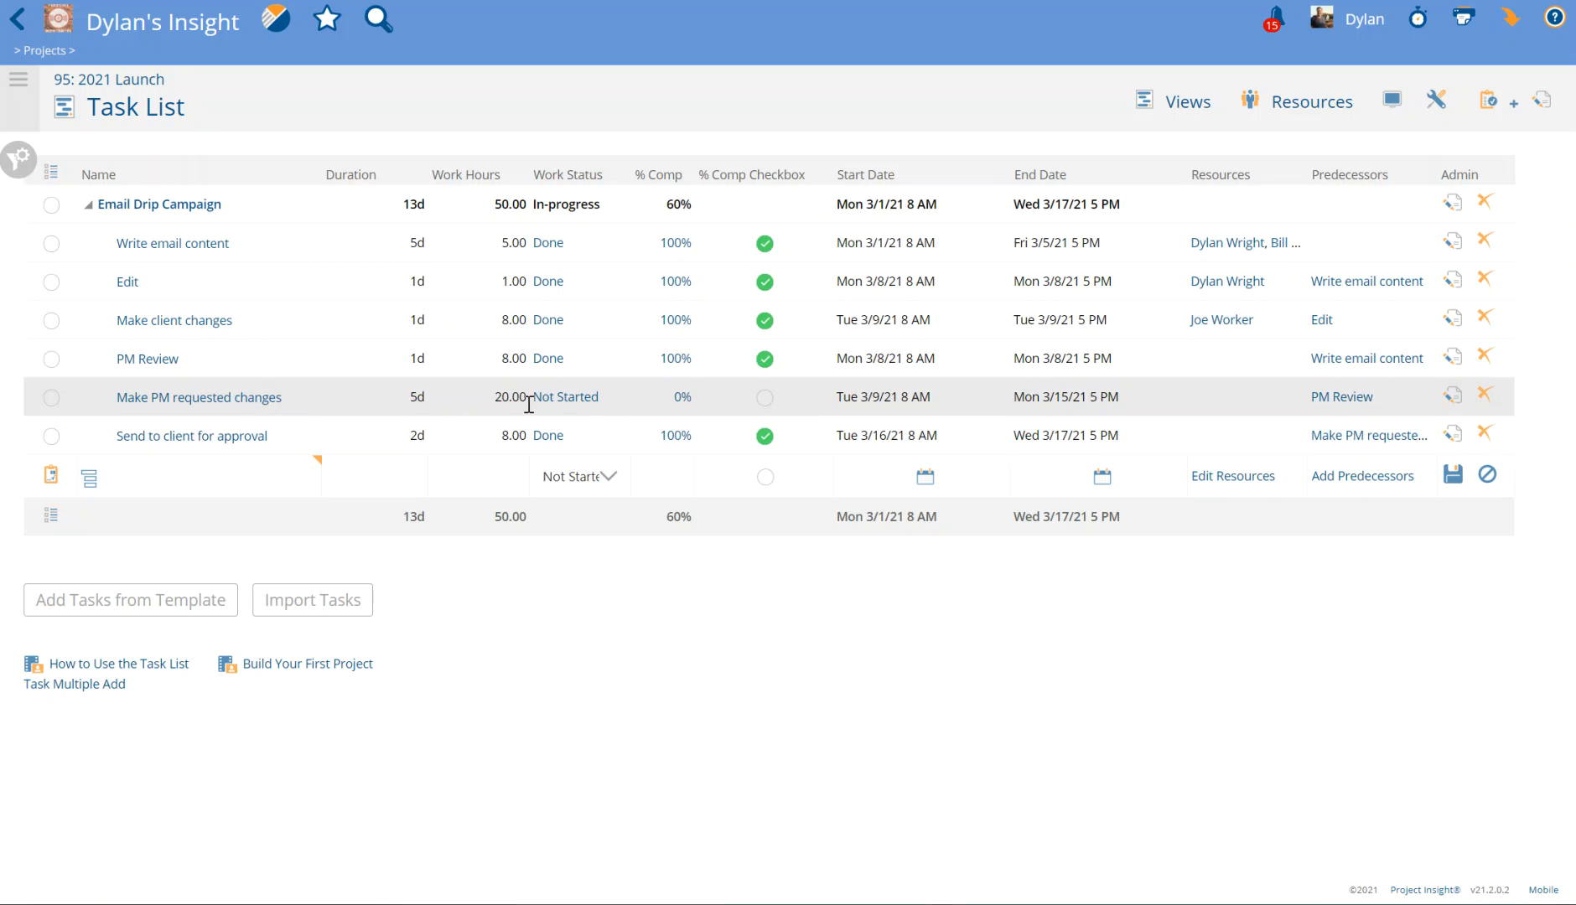
- Save the Make PM requested changes task with work status Almost Done, and follow by marking it as complete
click(561, 400)
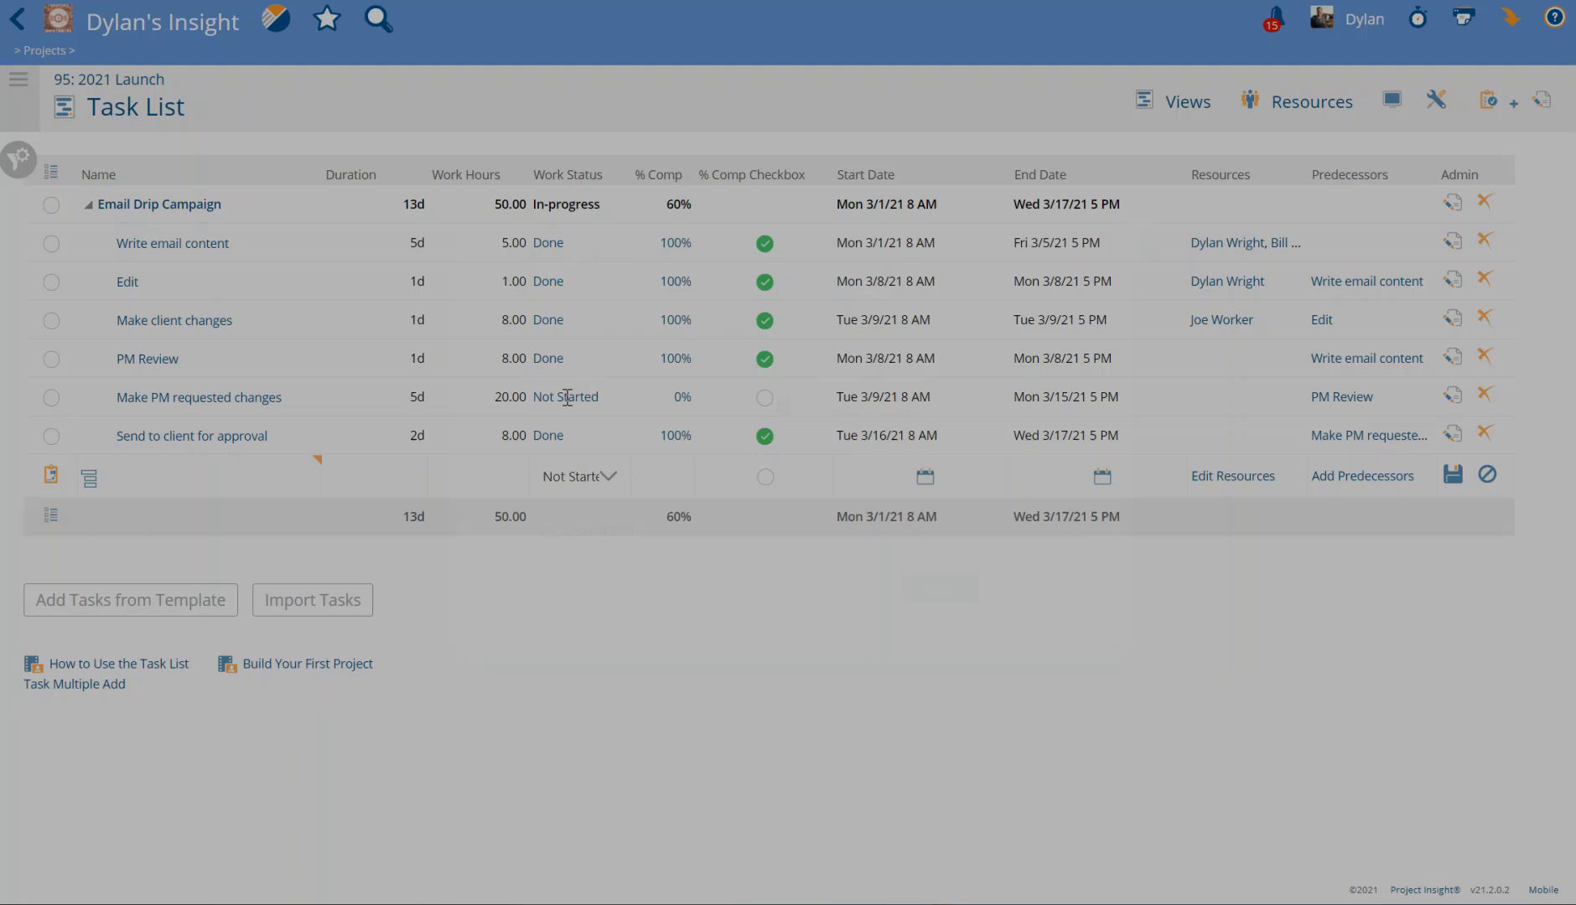
click(595, 408)
click(573, 544)
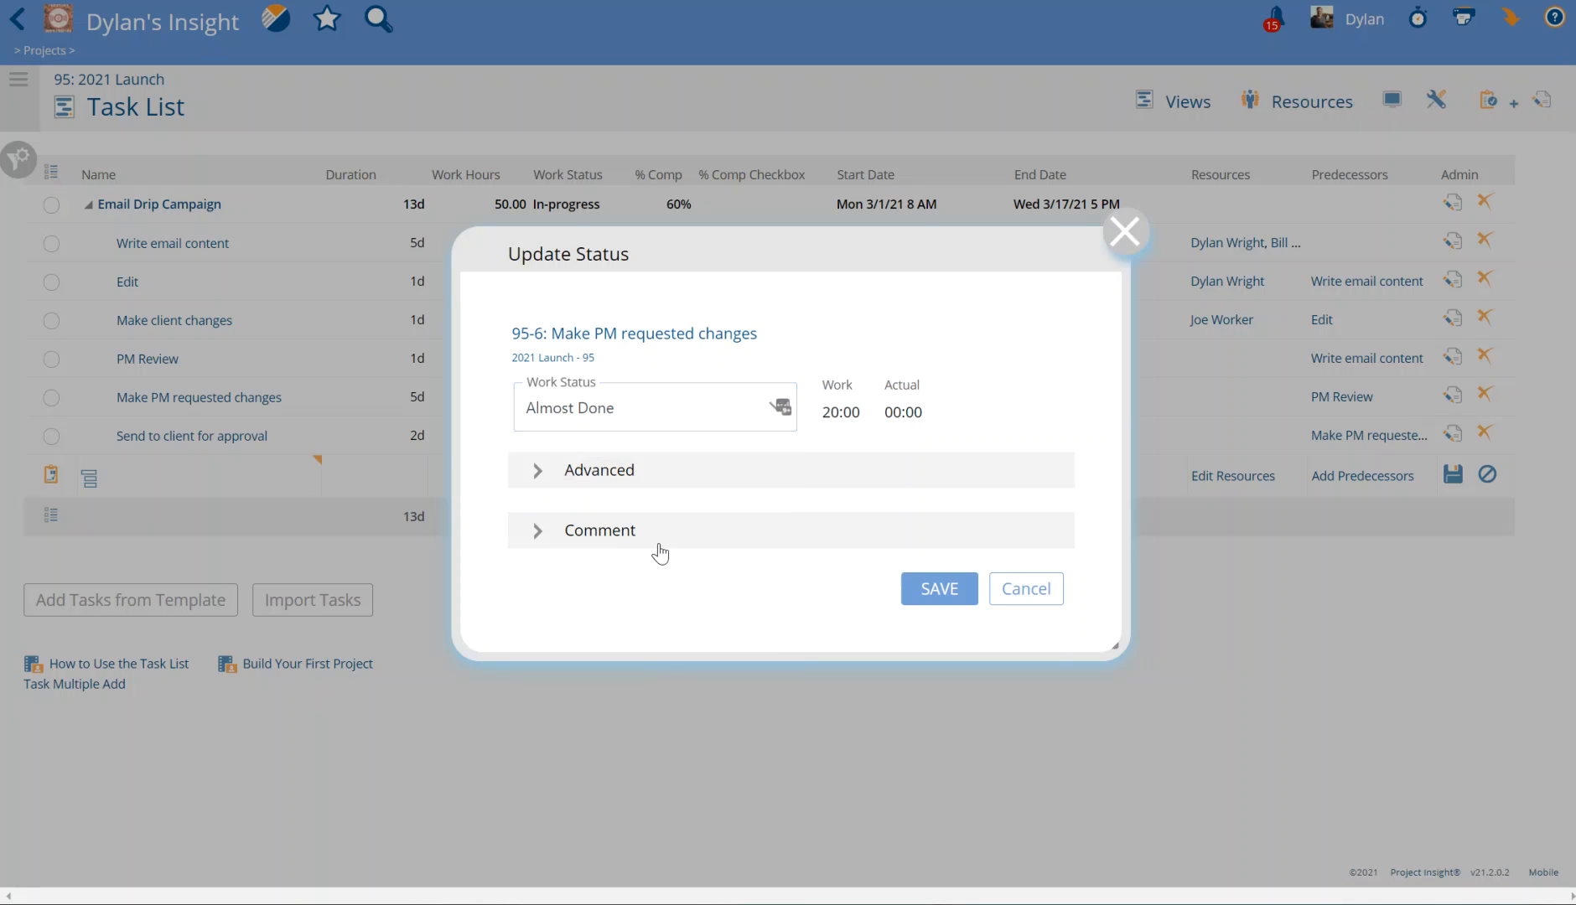
click(943, 587)
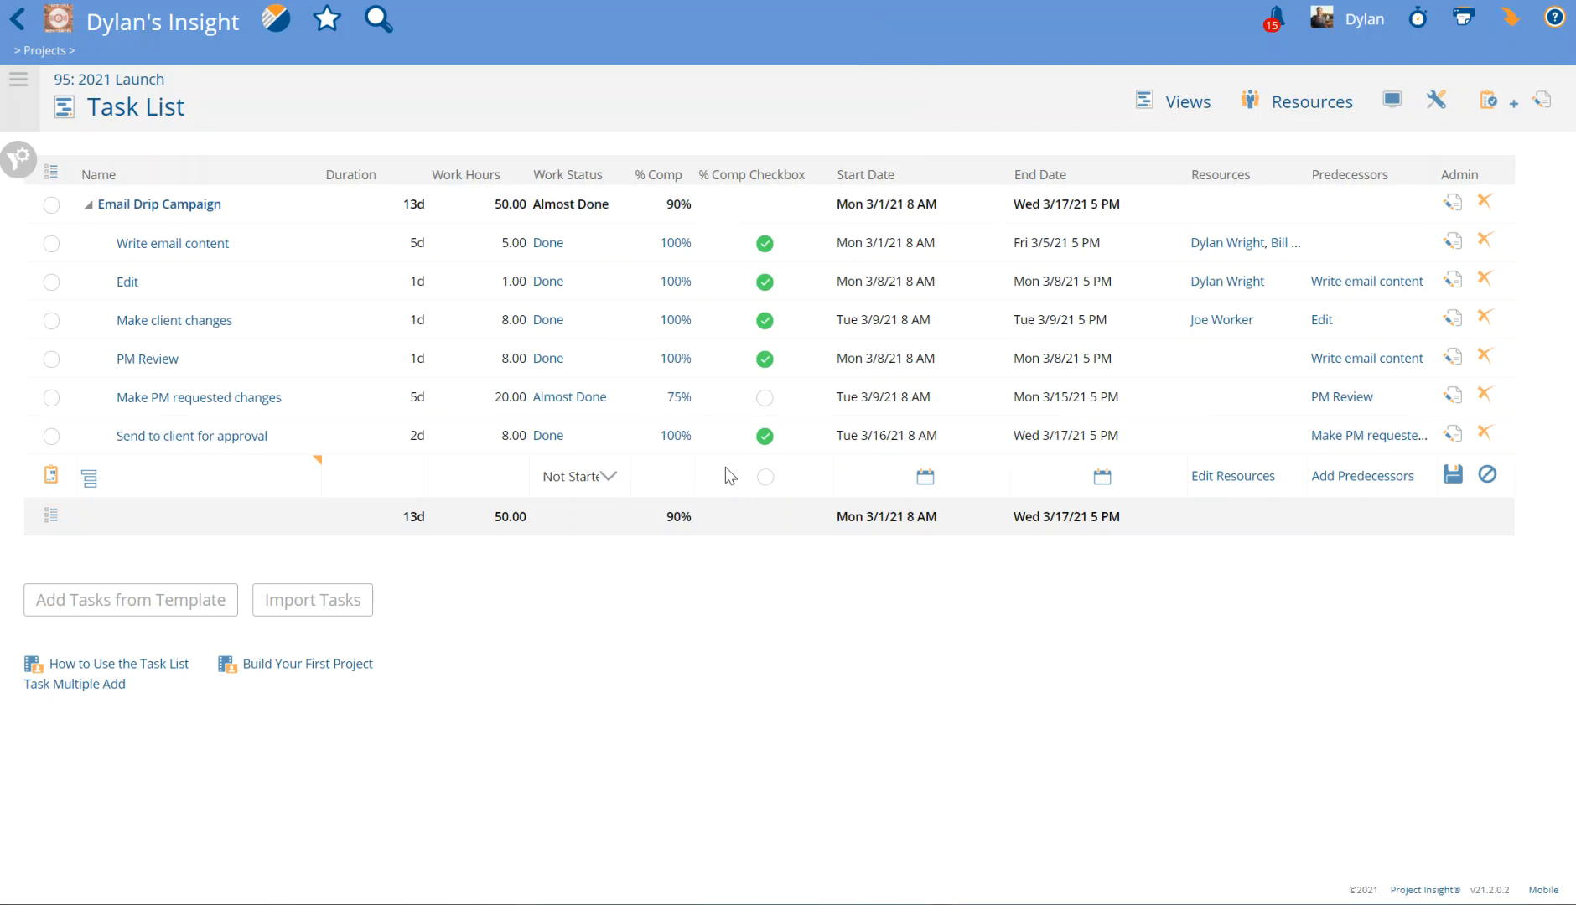
click(764, 398)
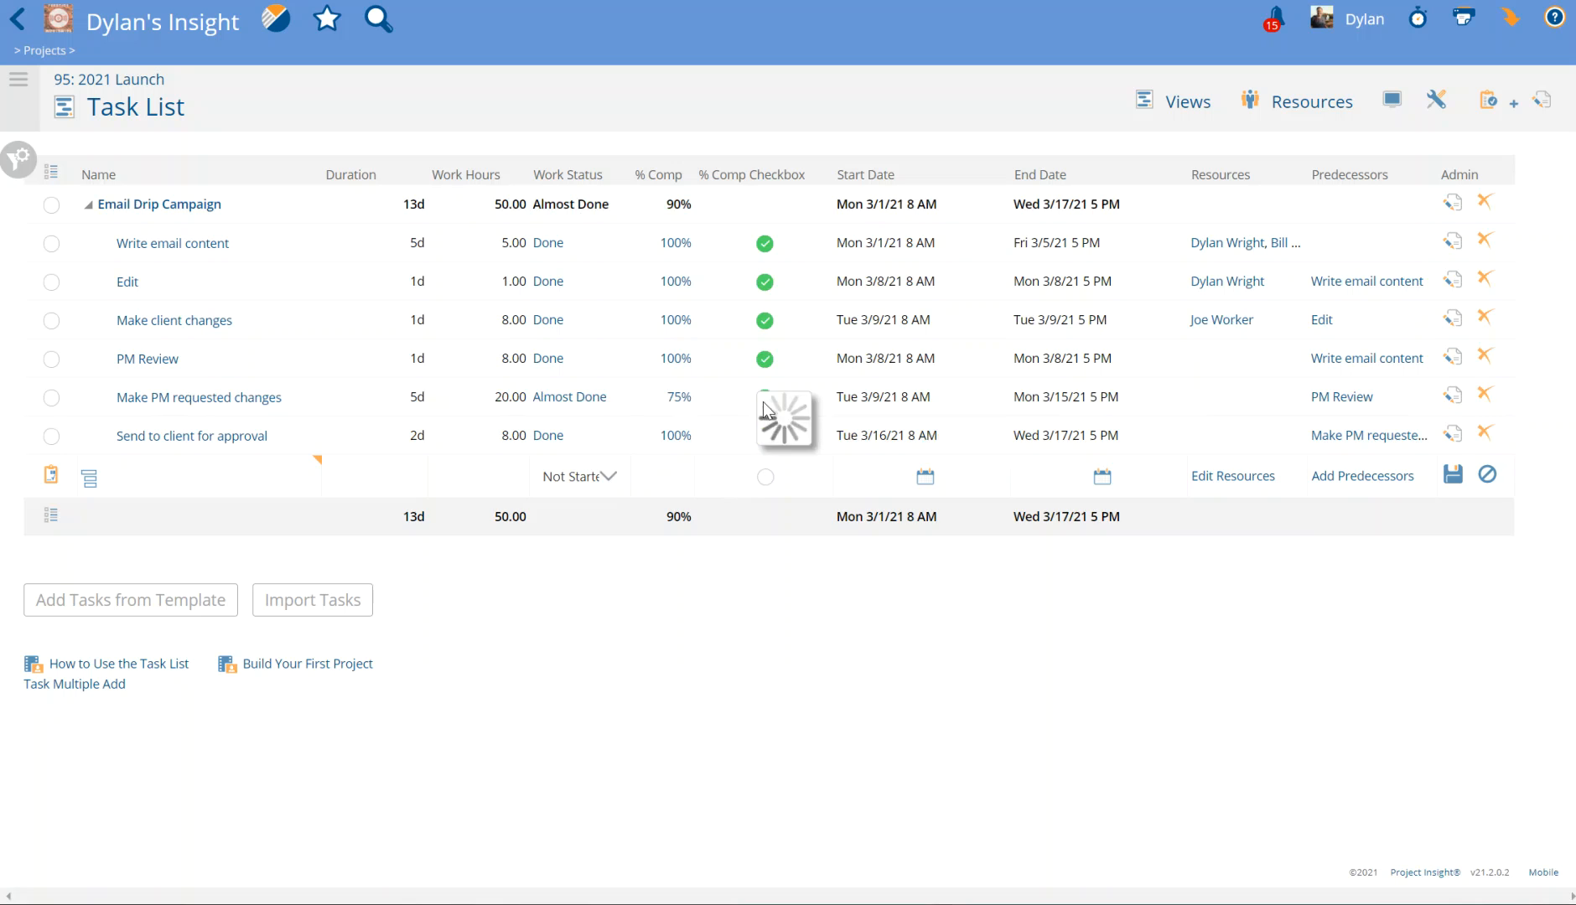